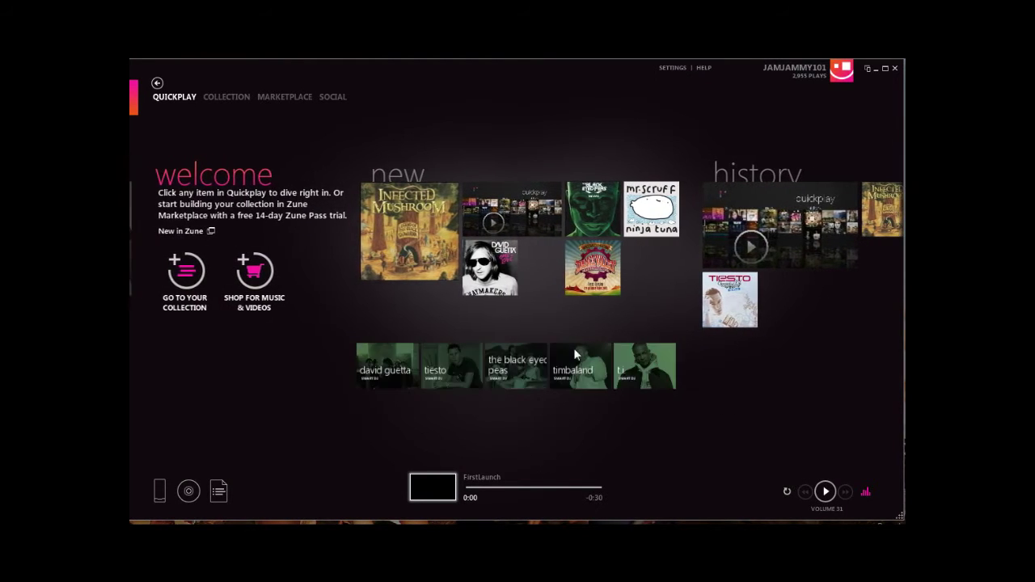
- After glancing at the music collection, pin the Infected Mushroom album to Quickplay
click(271, 102)
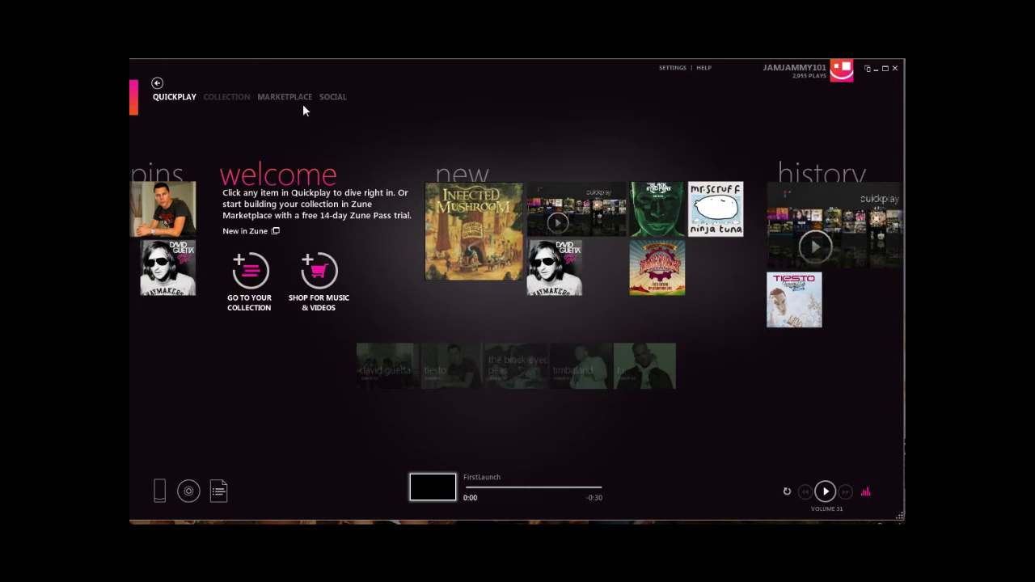
click(175, 96)
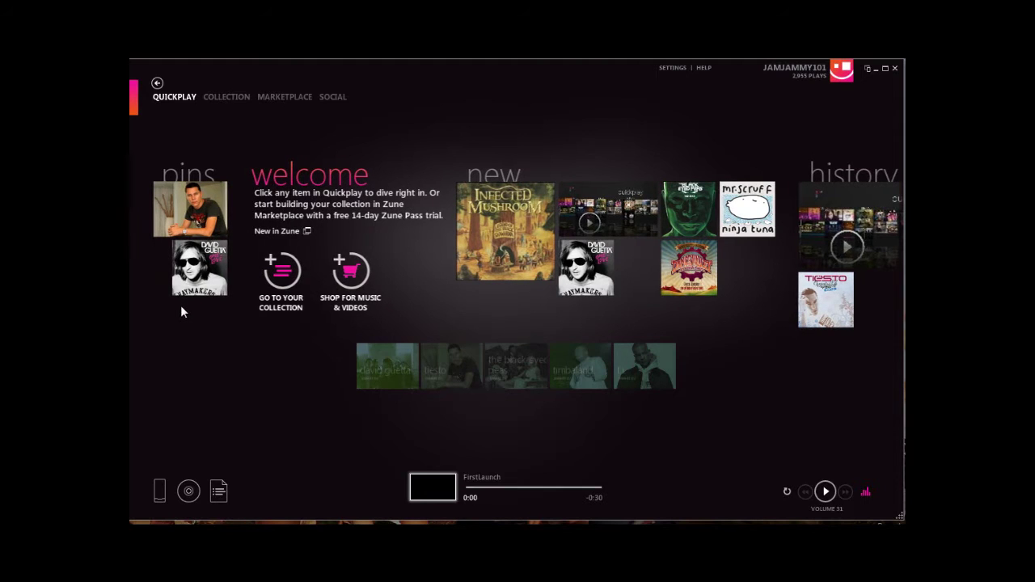
right_click(472, 263)
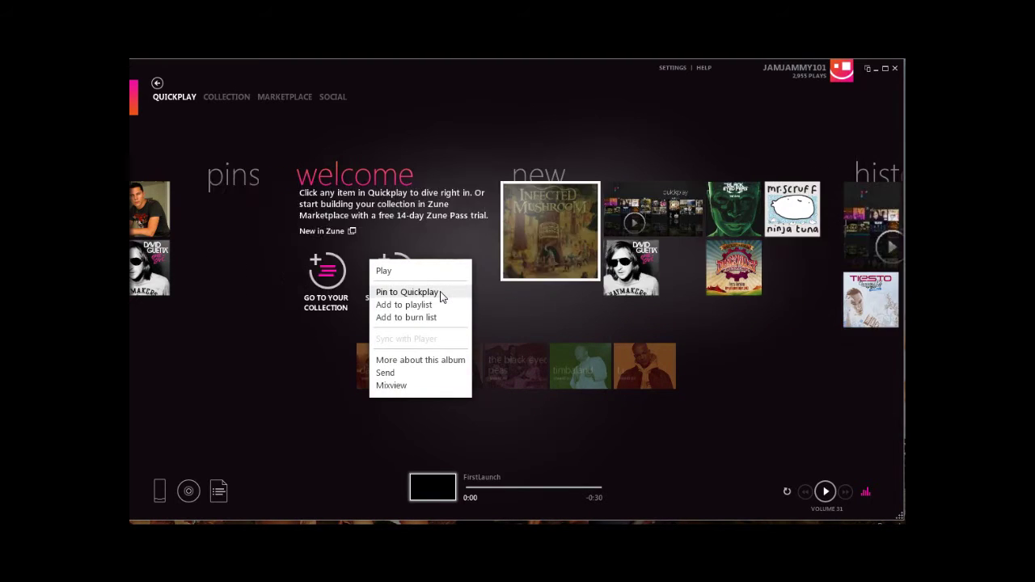
click(441, 294)
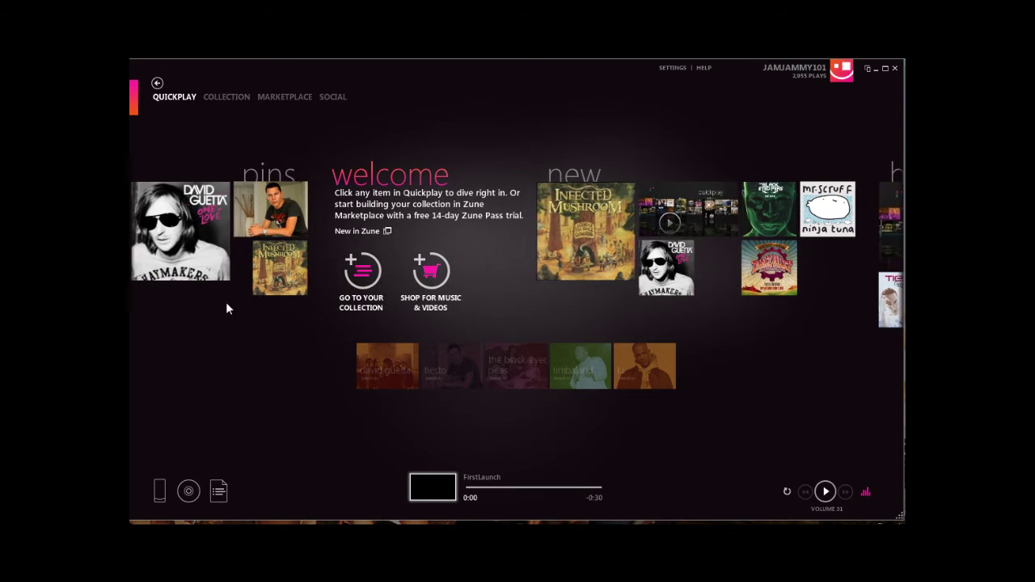
scroll(664, 414, down, 3)
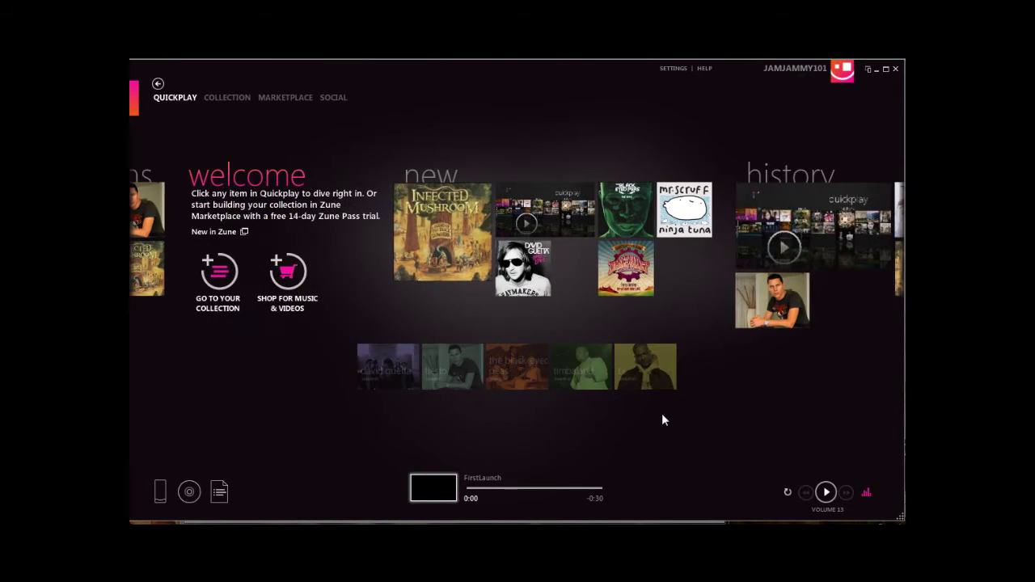
scroll(654, 420, up, 2)
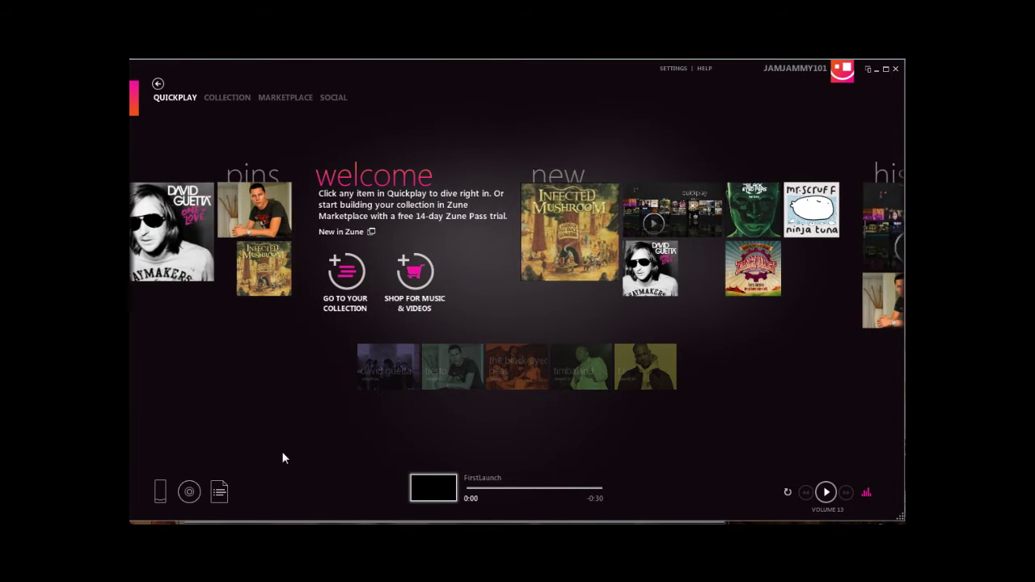
- Create autoplaylist '20 songs you've never heard': never-played songs, limit 20, random order, then open it
click(220, 490)
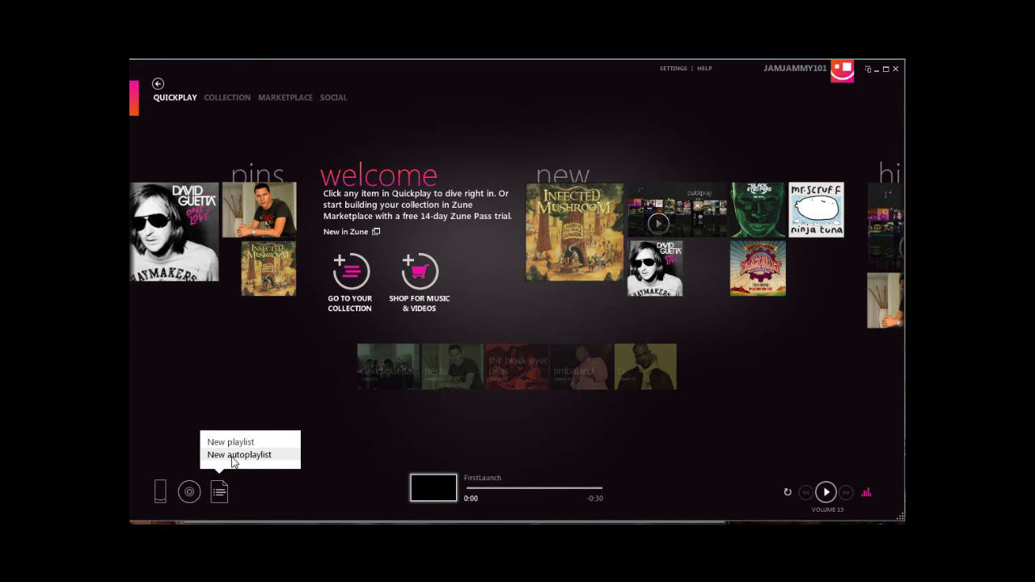
click(235, 457)
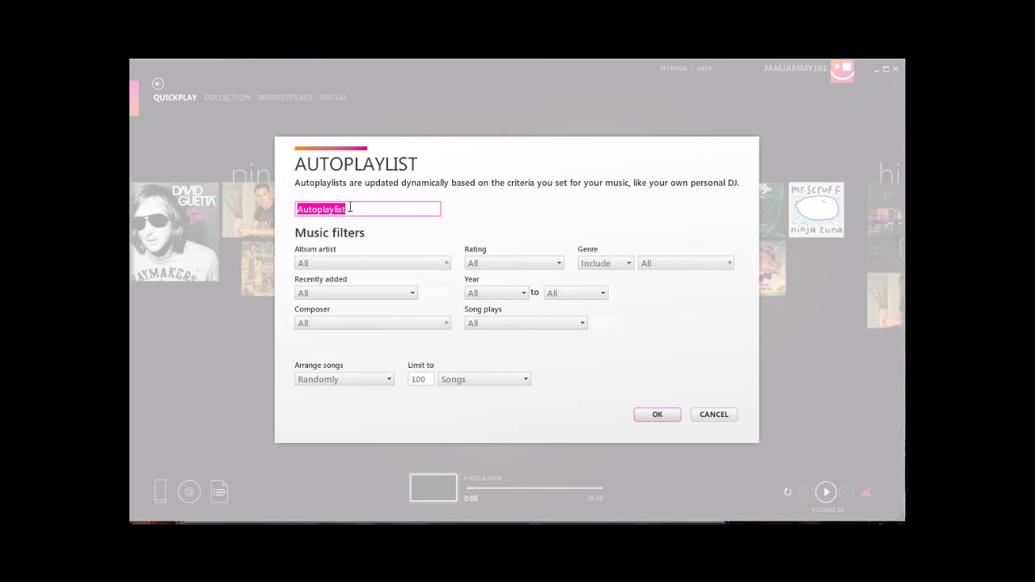
text(20 songs you've neve)
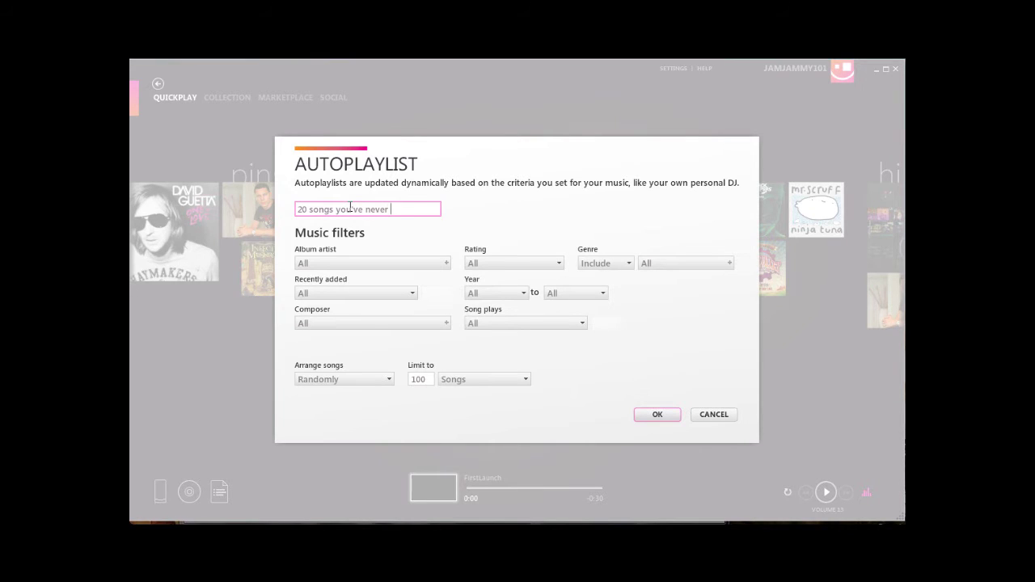
text(re)
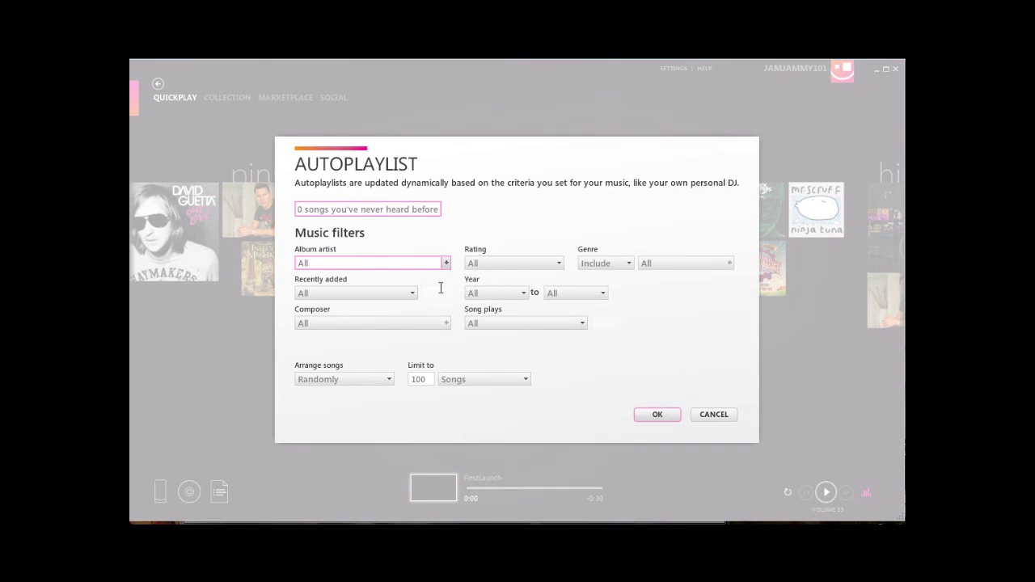
click(555, 324)
click(519, 382)
click(426, 382)
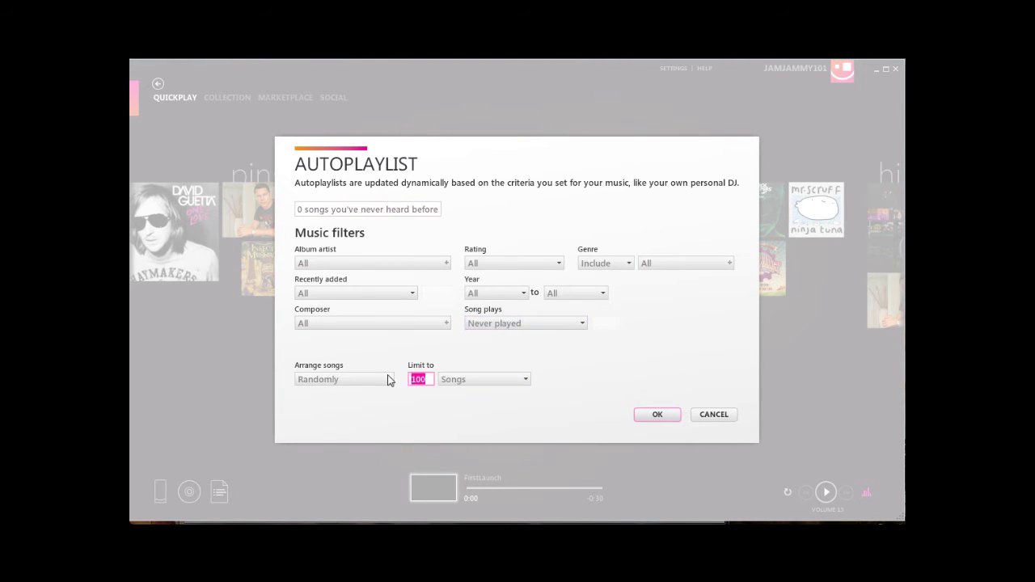
text(20)
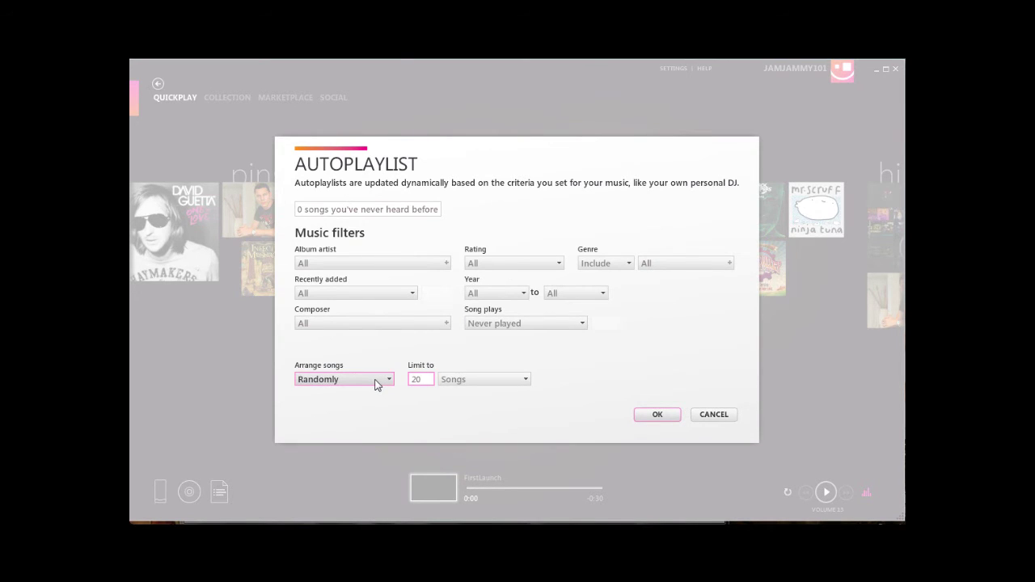
click(376, 385)
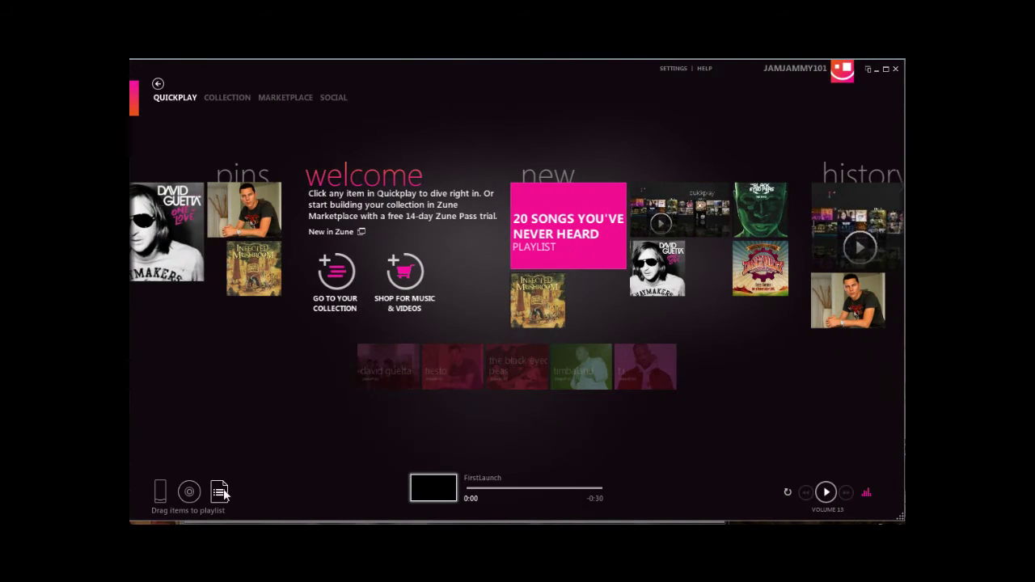
click(220, 491)
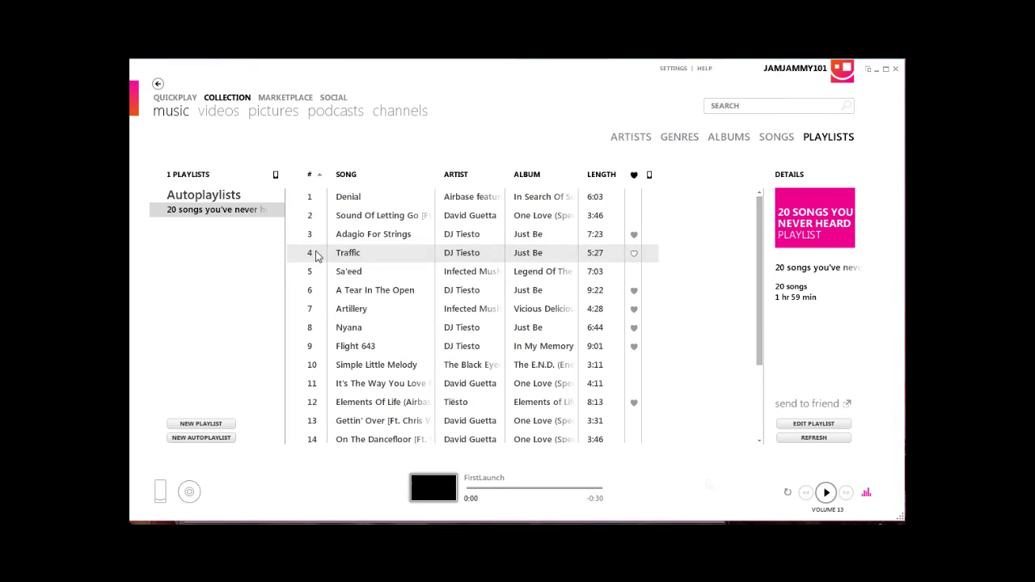
- Mute the playback volume with F7
key(F7)
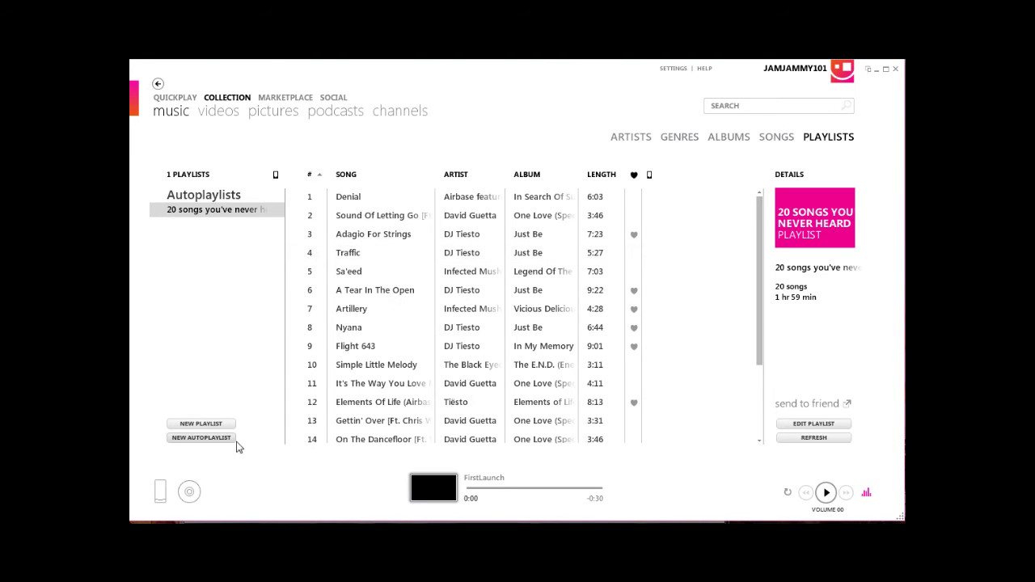
- Start a new autoplaylist named '3 of fav artists' with album artists autocompleted from 'Infect', 'Da' and 'Ferry'
click(230, 441)
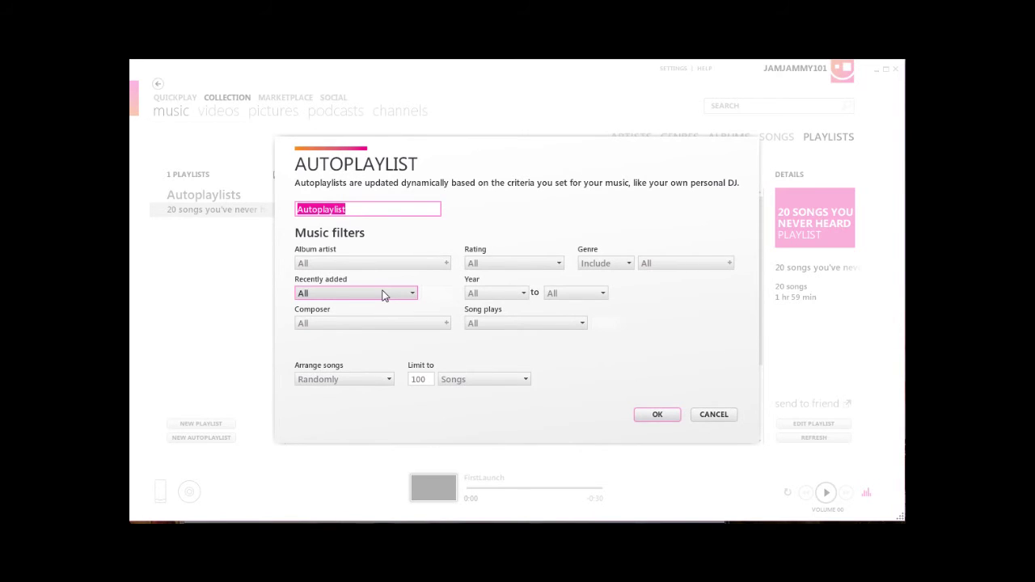
text(3 of fav artists)
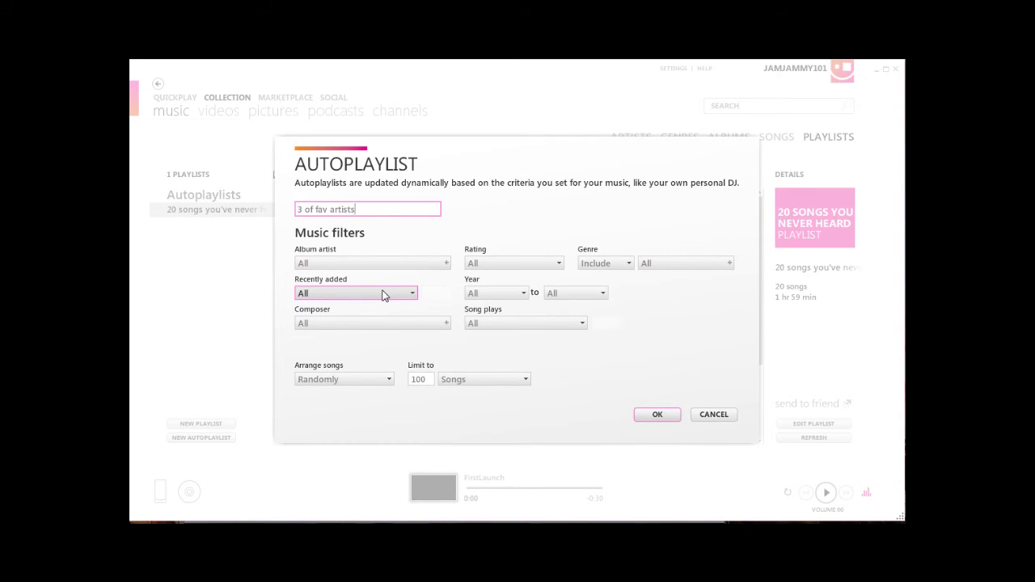
click(389, 262)
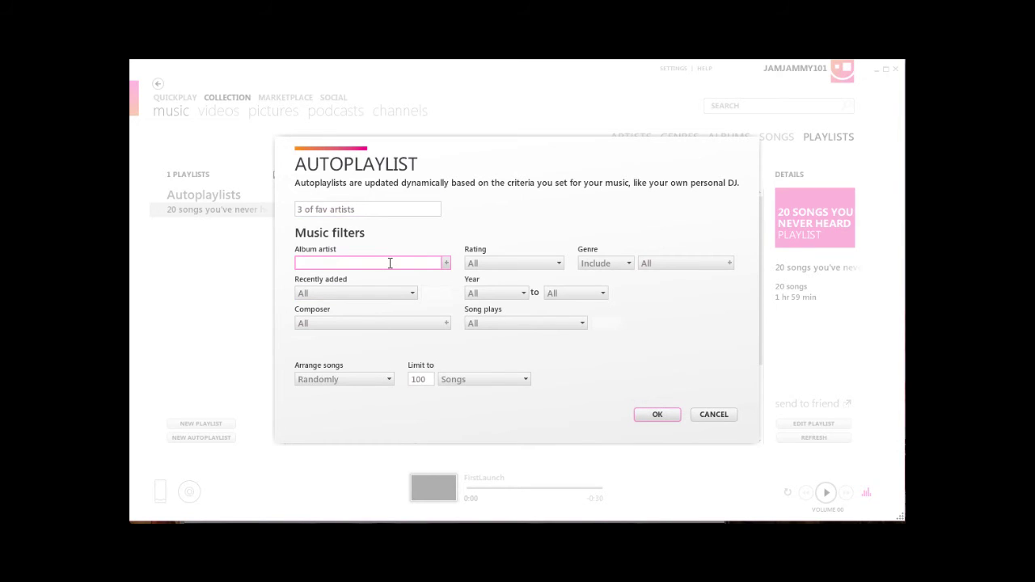
text(Infect)
key(Return)
text(Da)
key(Return)
text(Ferry)
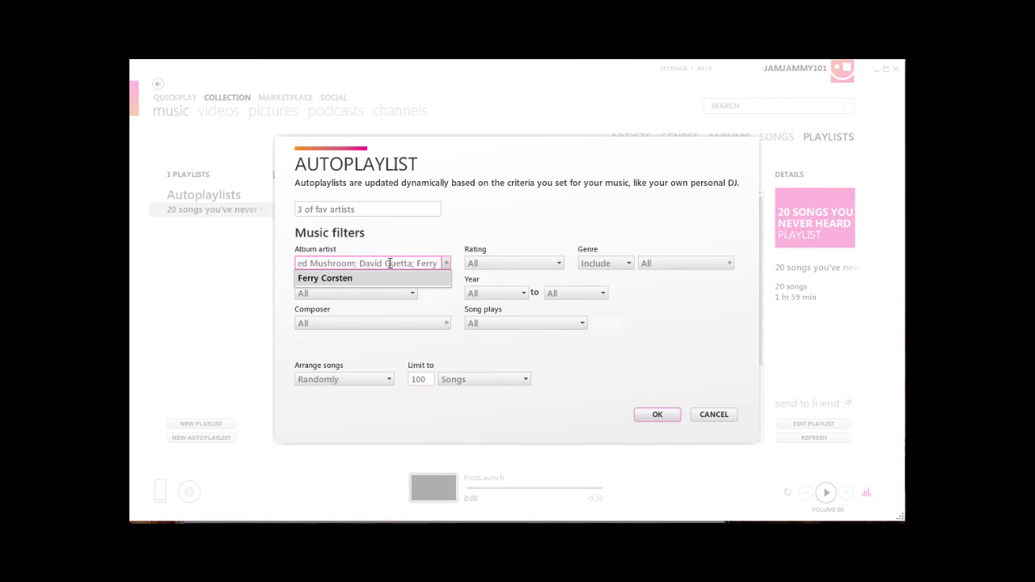
key(Return)
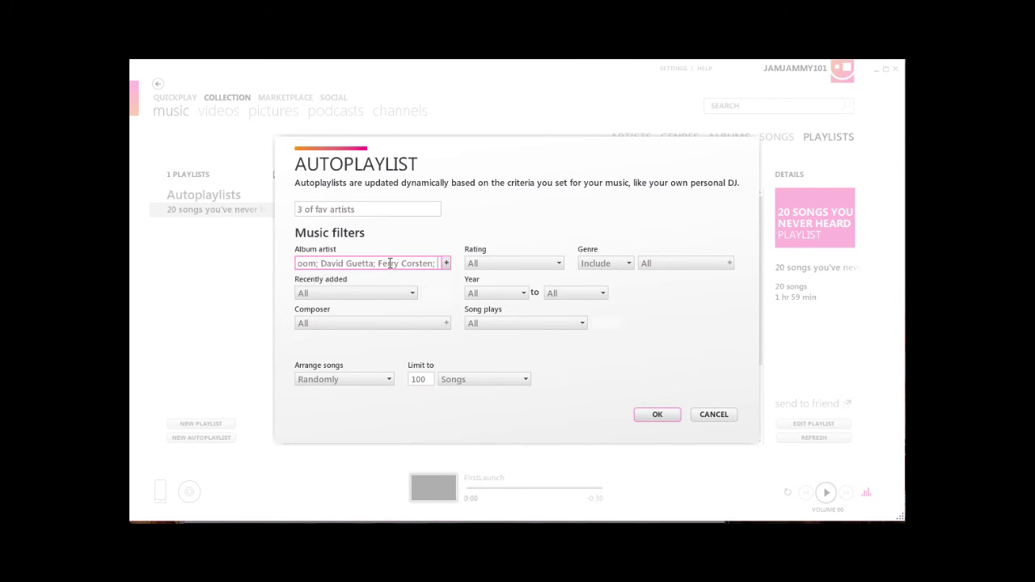
- Restrict the playlist to liked songs, limit it to 15 songs, and save it
click(500, 266)
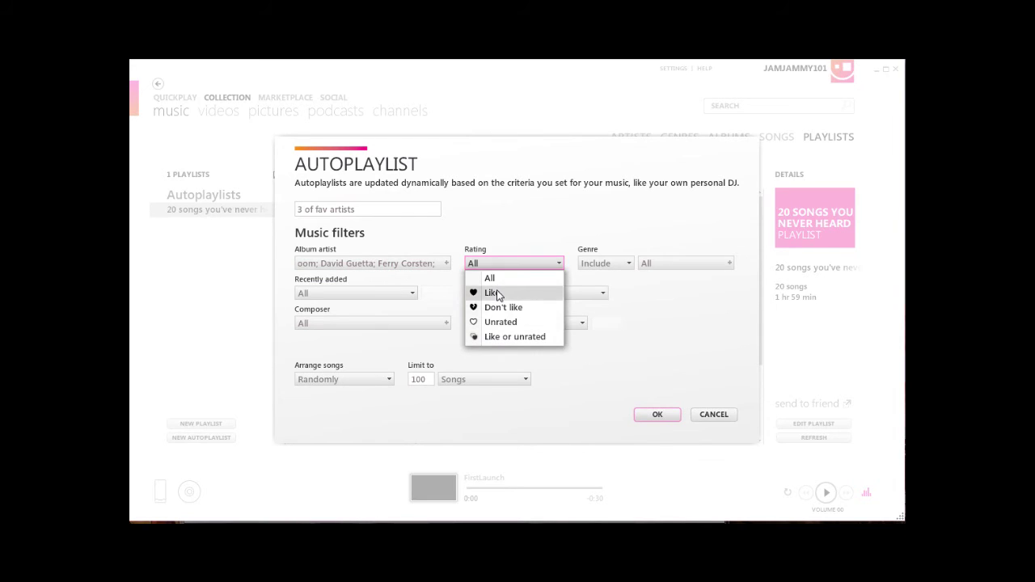
click(496, 293)
click(426, 380)
text(15)
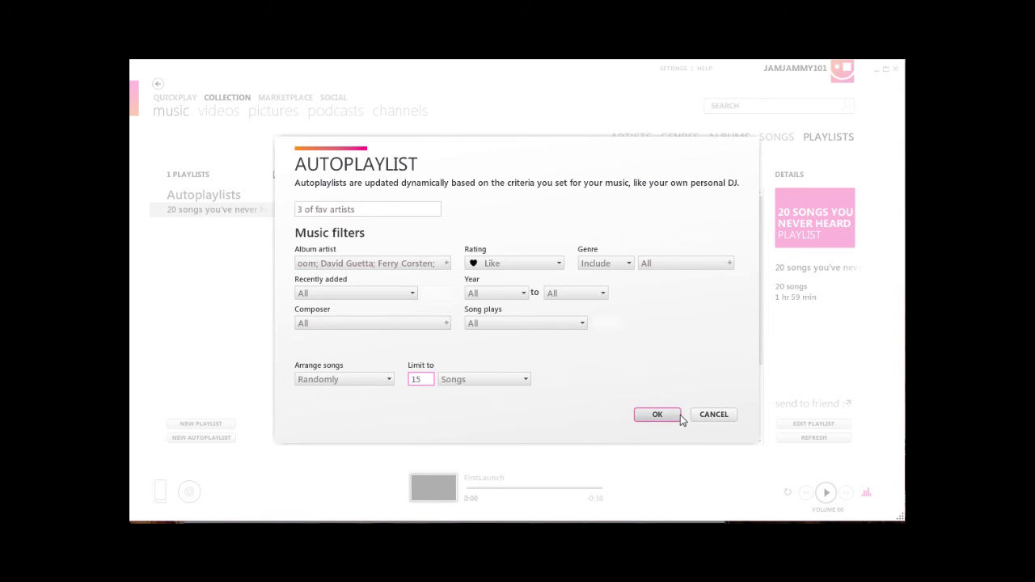
click(657, 415)
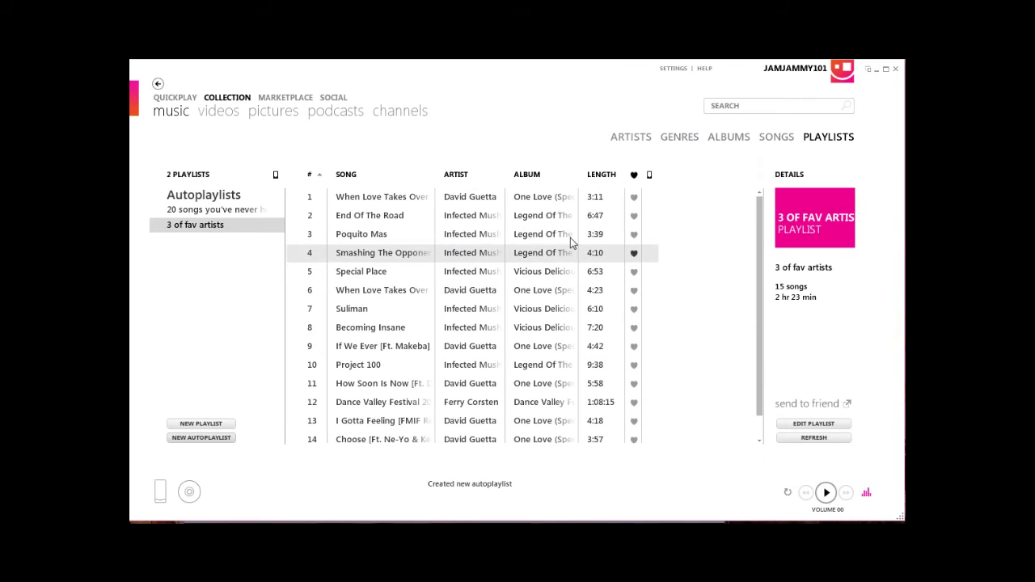
- Go back from the playlists to the Quickplay home page
mouse_move(758, 223)
mouse_down()
mouse_move(760, 244)
mouse_move(763, 213)
mouse_move(752, 215)
mouse_up()
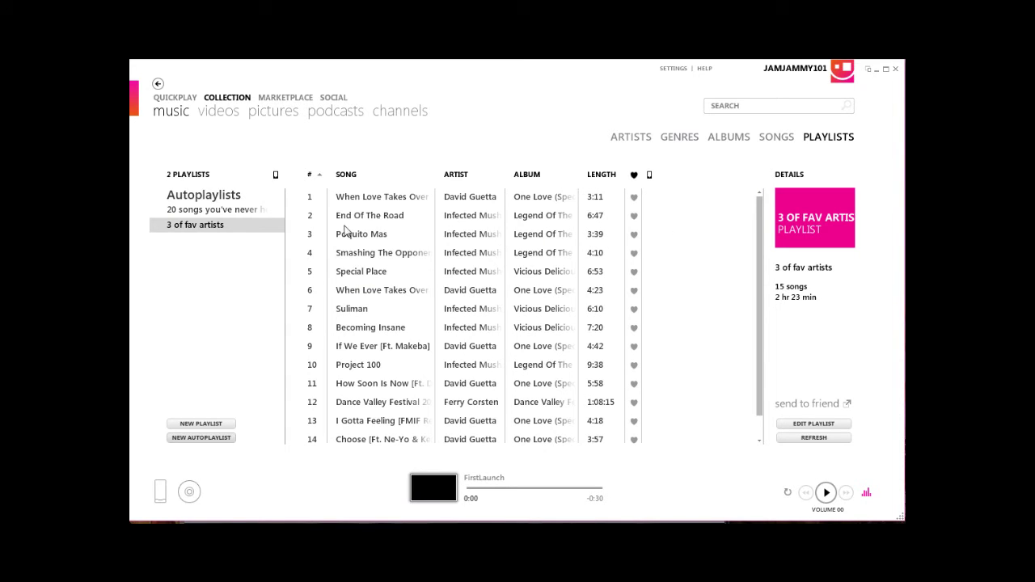
click(163, 89)
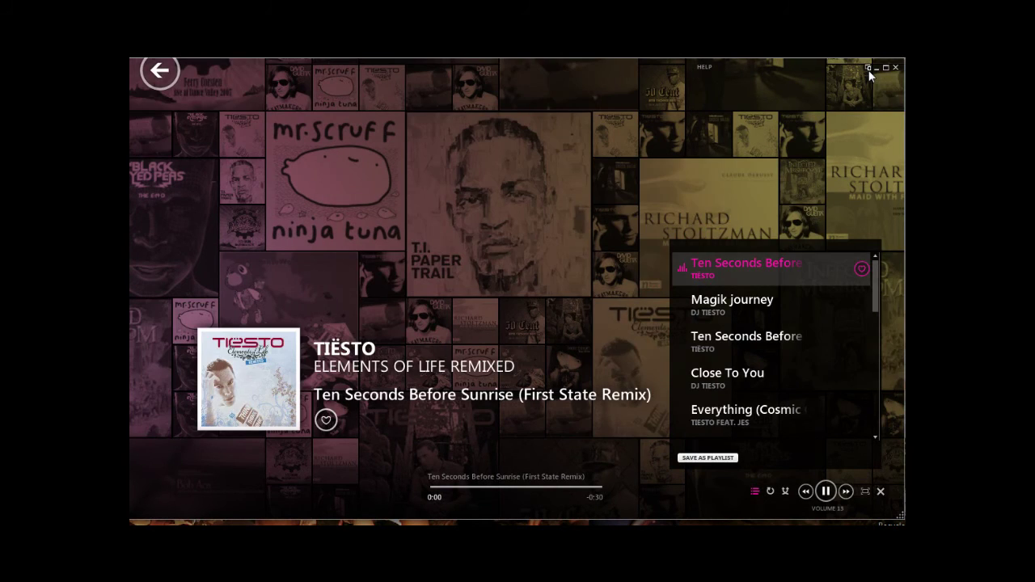
- Use the mini player moved up-right: skip to the next track, resume playback, then restore the full window
click(867, 69)
drag(498, 243, 556, 186)
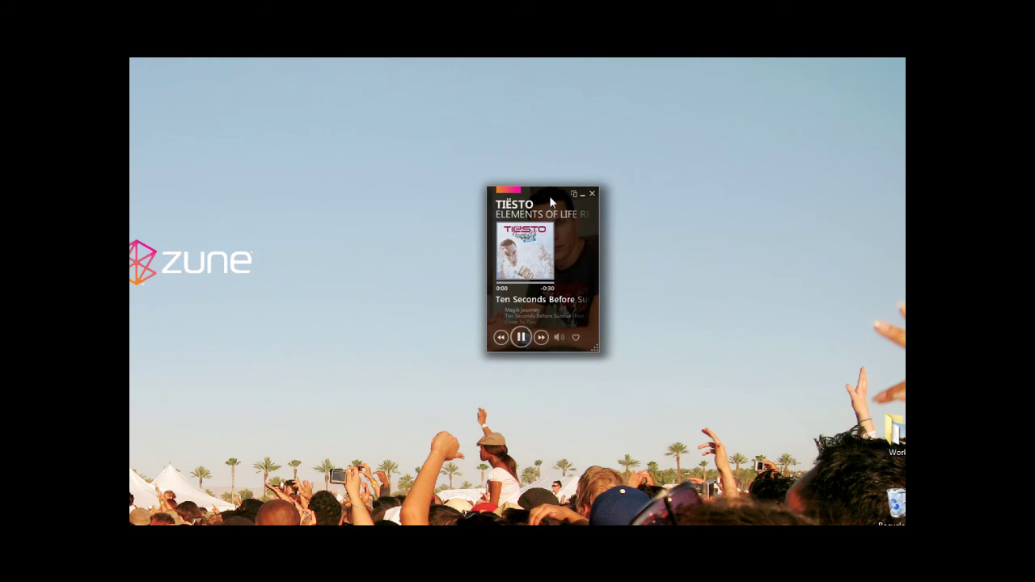
click(540, 338)
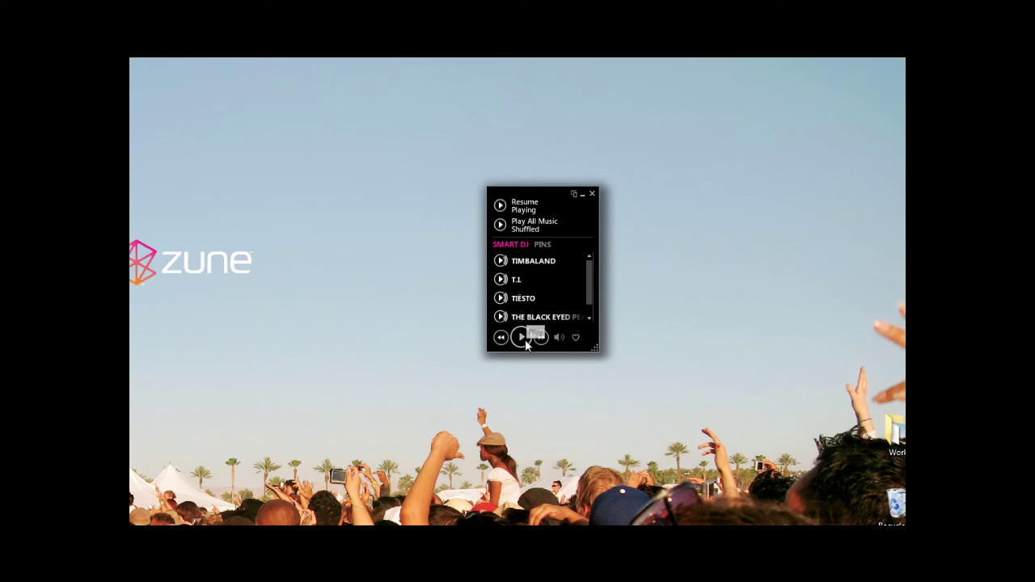
click(521, 337)
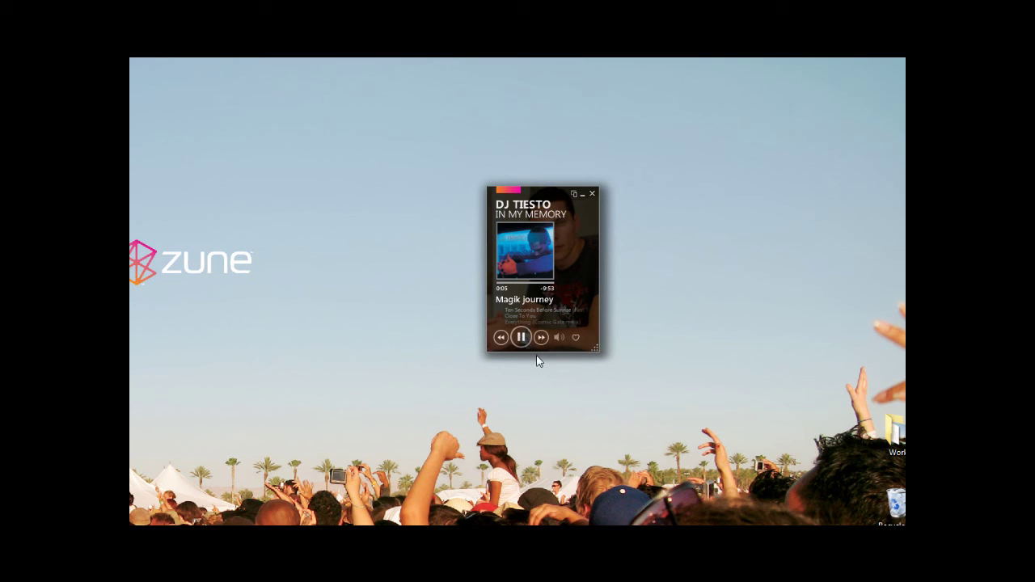
click(573, 194)
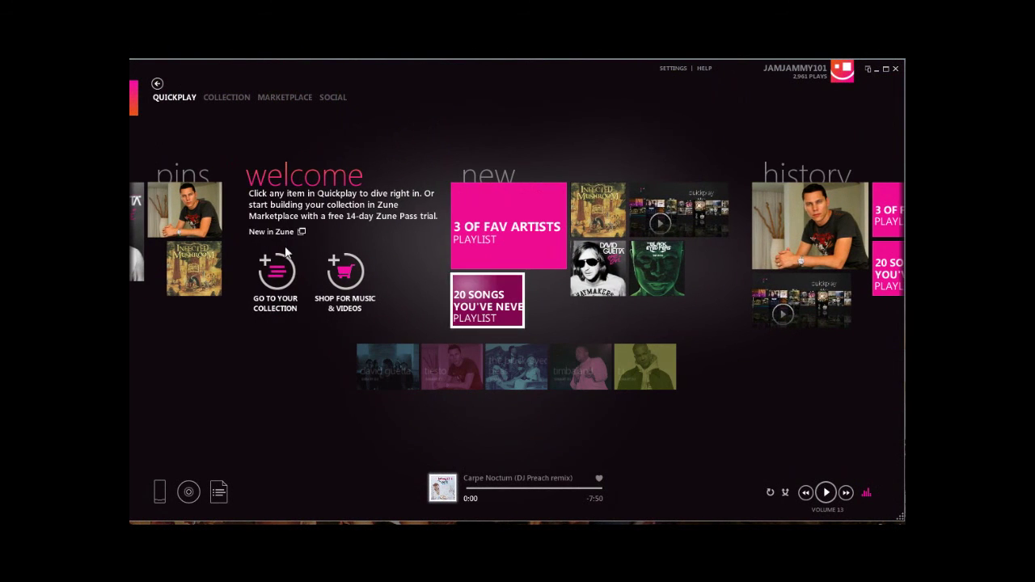
click(238, 96)
click(285, 96)
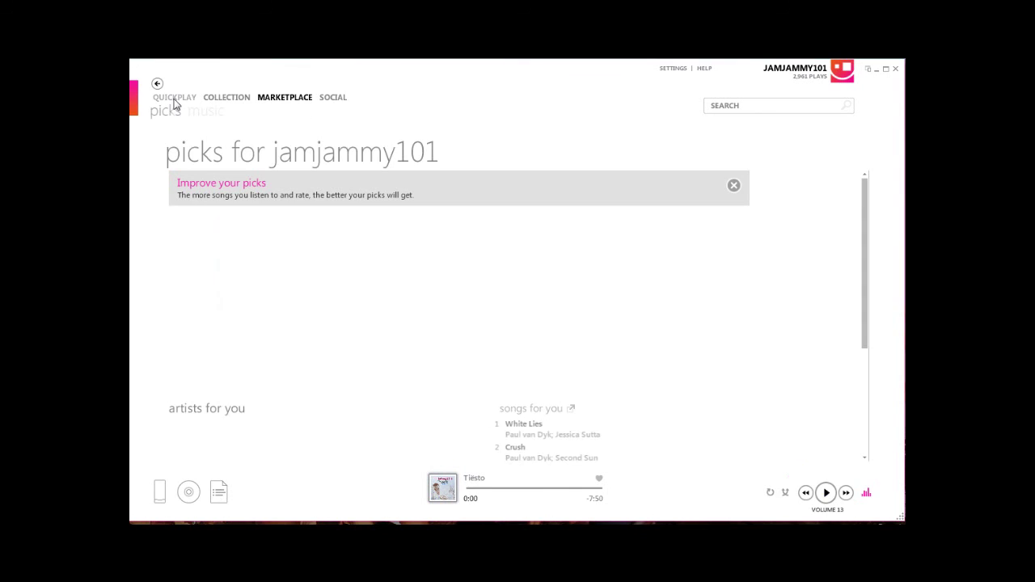
click(174, 96)
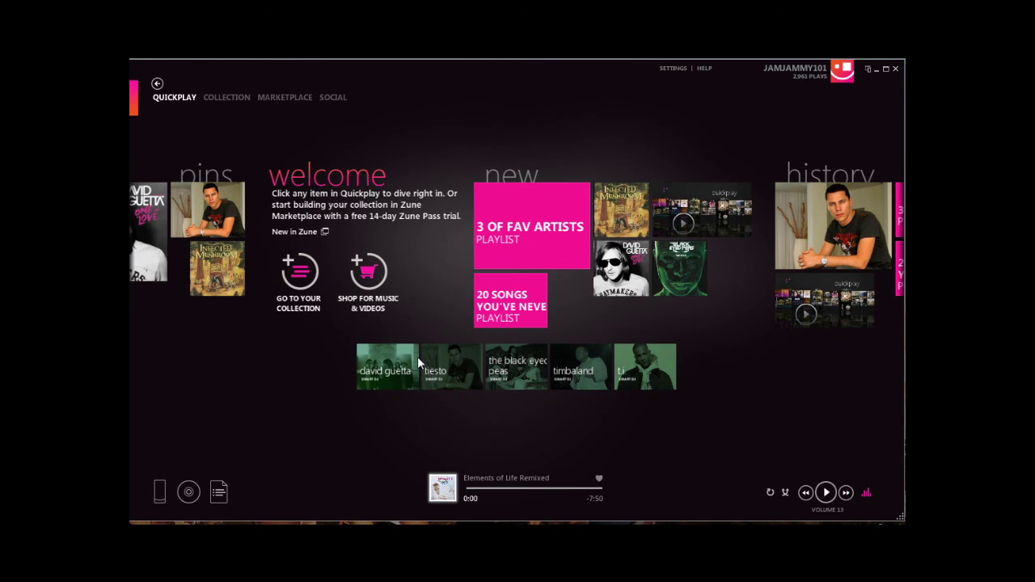
mouse_move(417, 357)
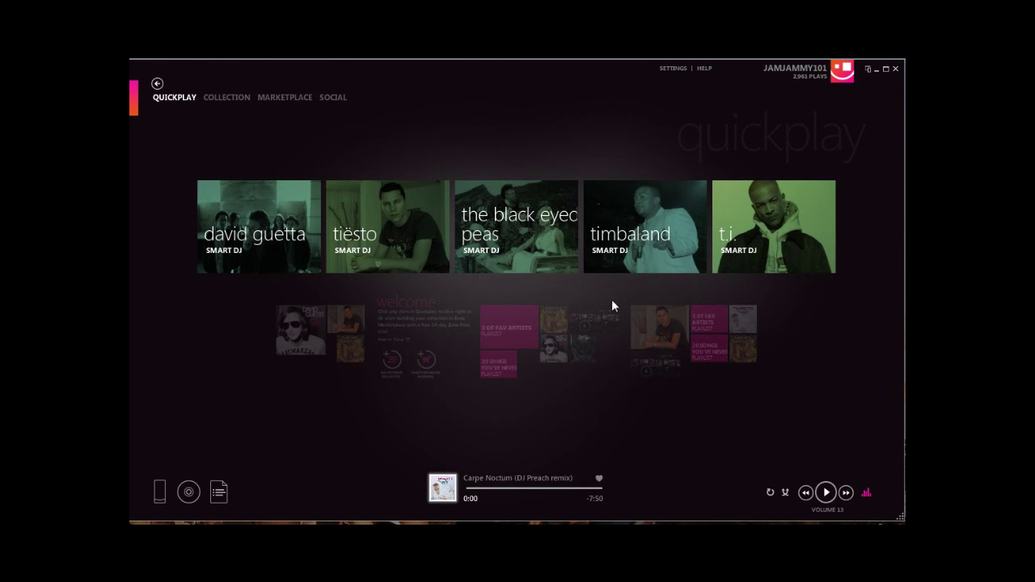
mouse_move(463, 324)
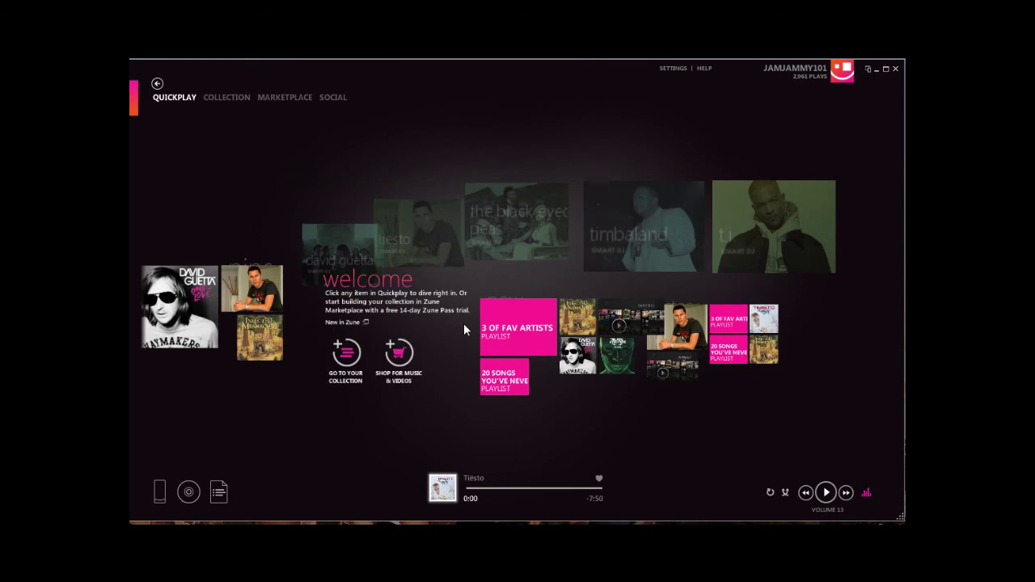